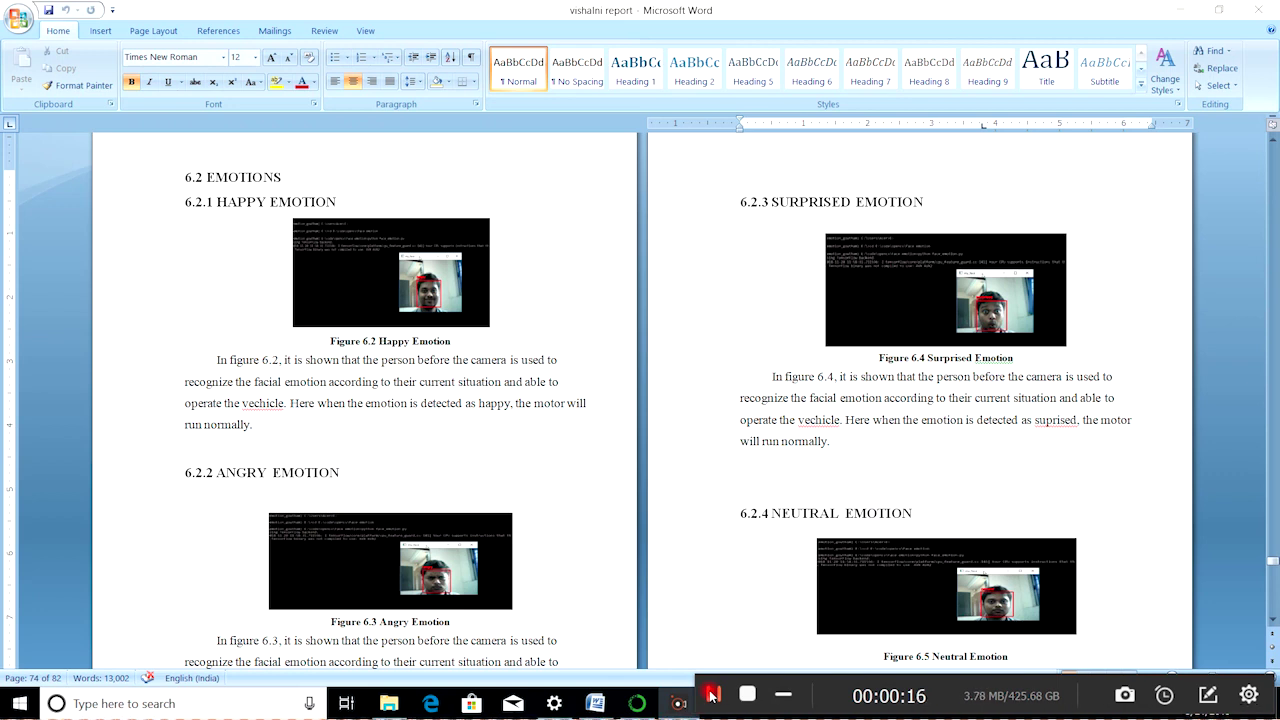
# - Switch from the Word report's emotion-detection chapter to Anaconda Navigator
pyautogui.click(636, 704)
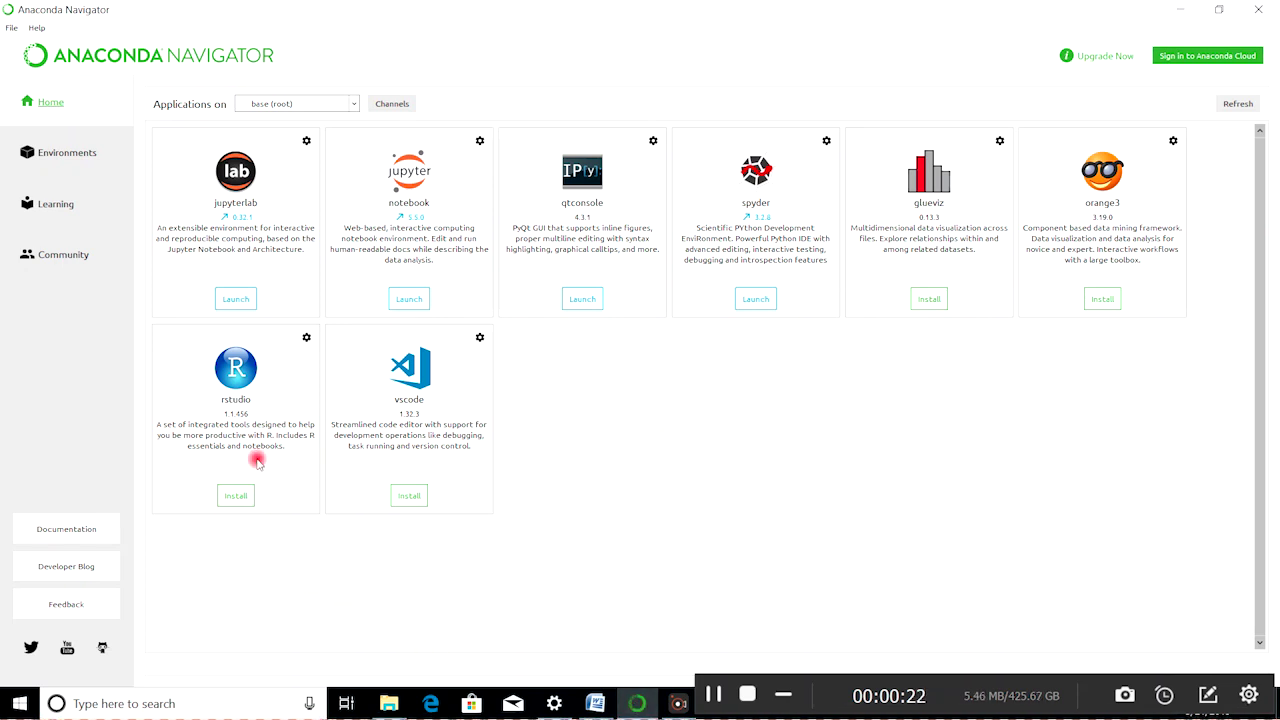
# - Launch a terminal for the emoti environment from Navigator's Environments page
pyautogui.click(62, 148)
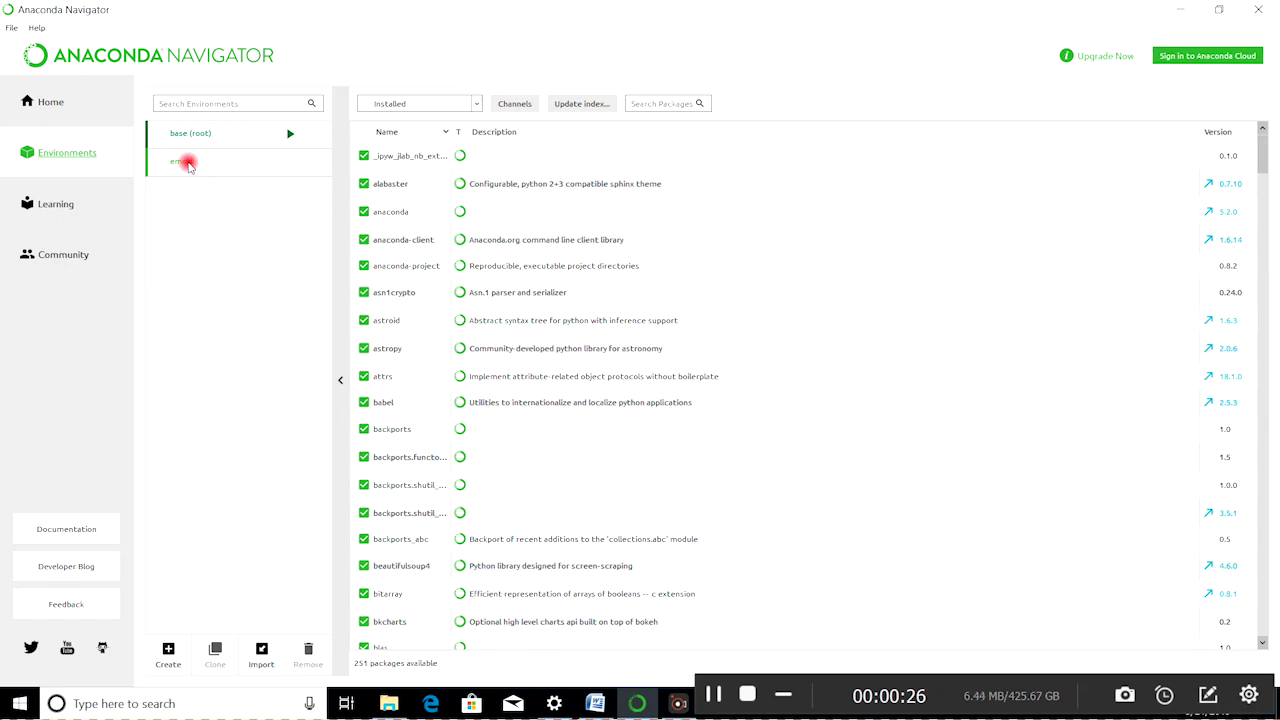
pyautogui.click(187, 165)
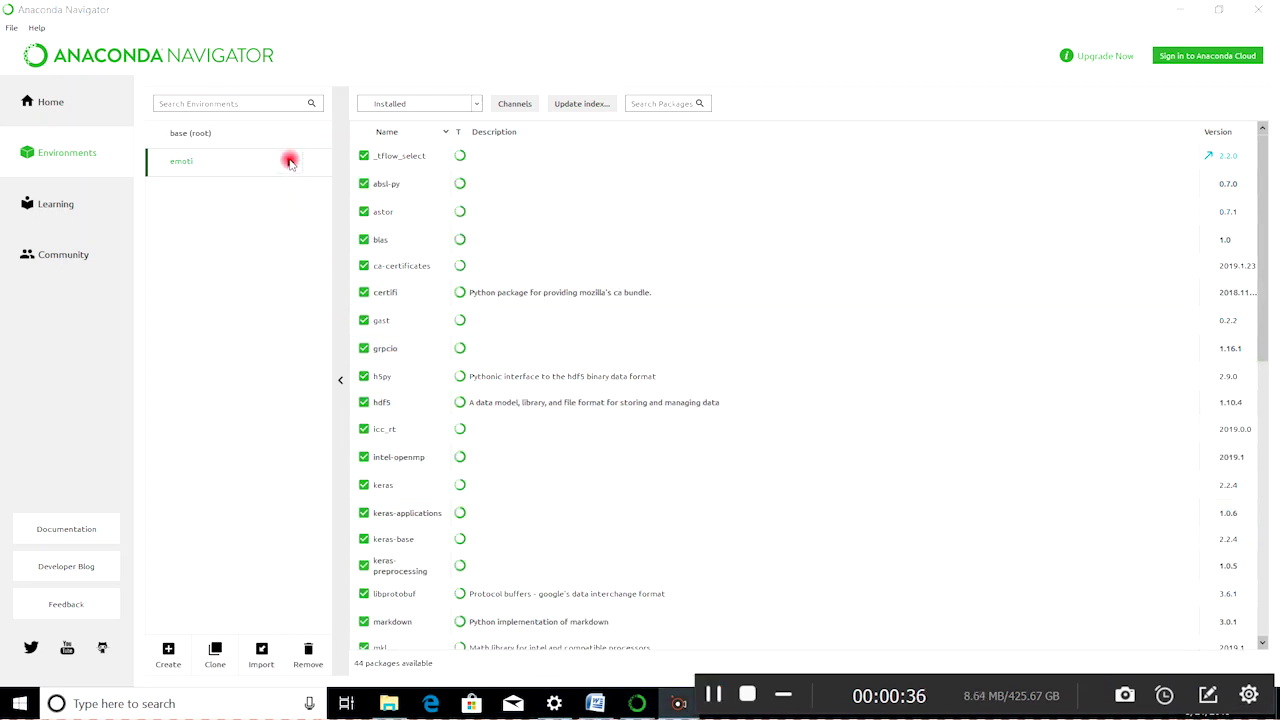
pyautogui.click(290, 162)
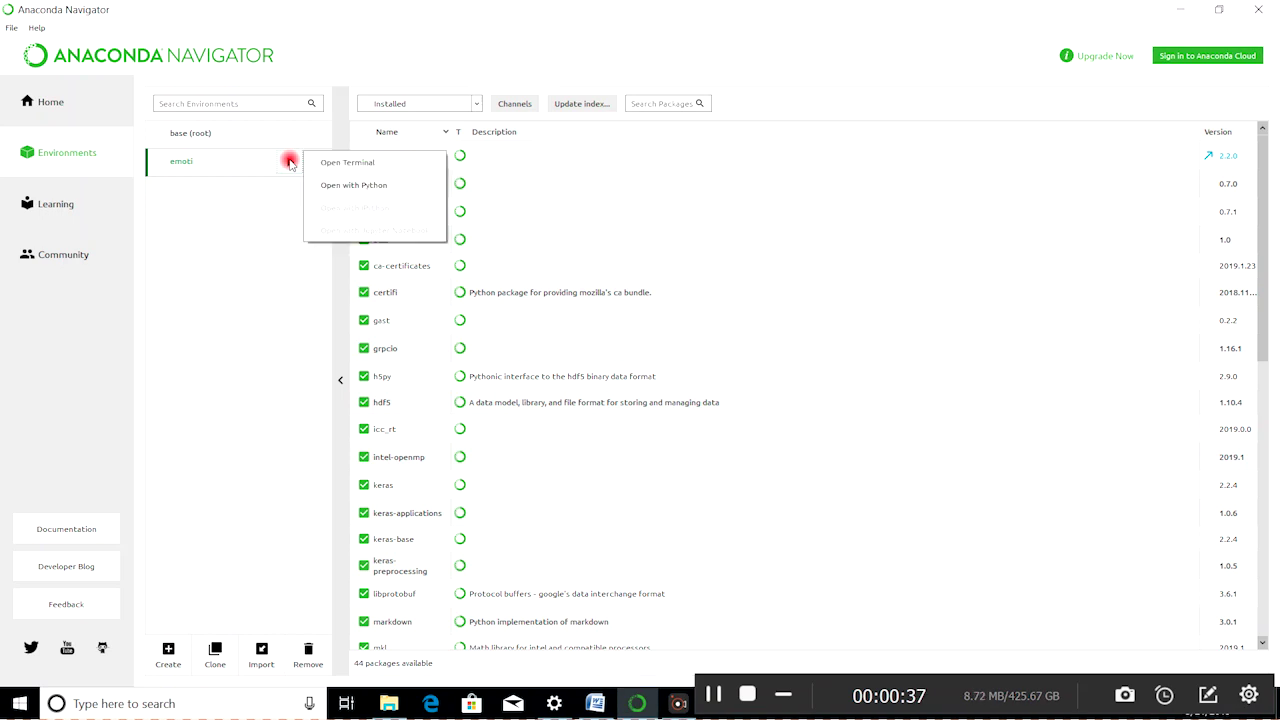
pyautogui.click(347, 163)
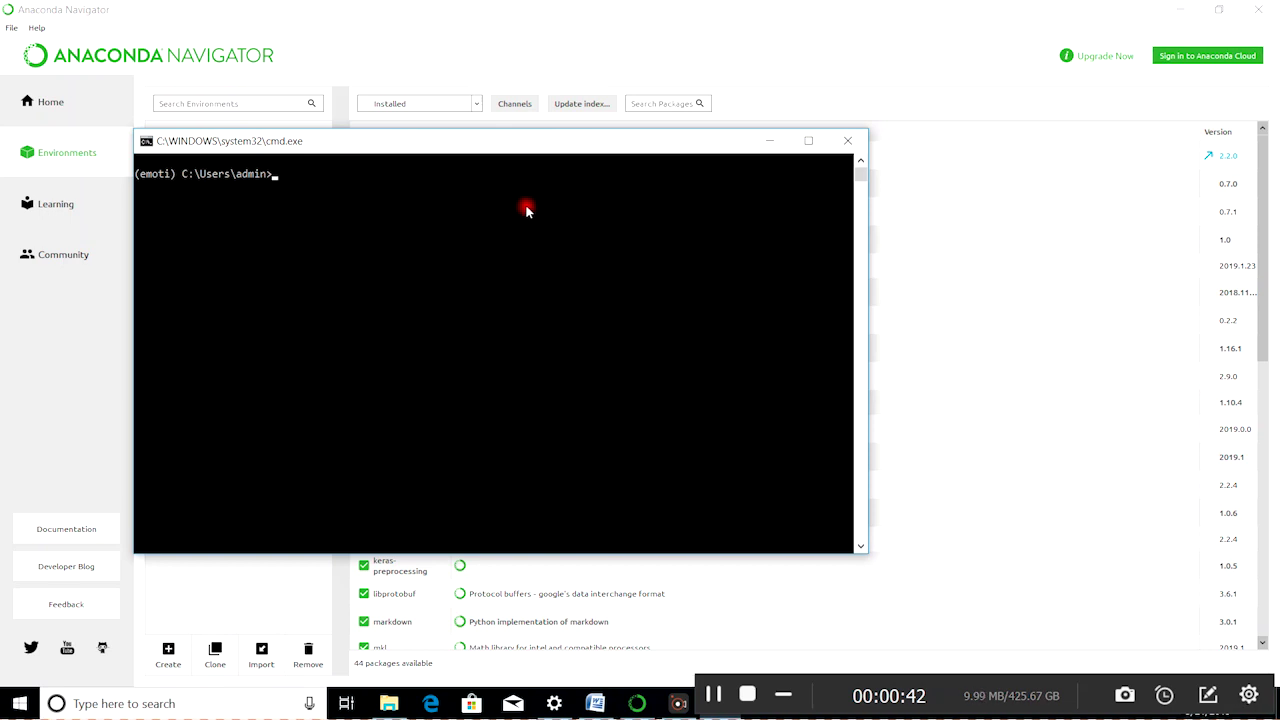
pyautogui.click(718, 695)
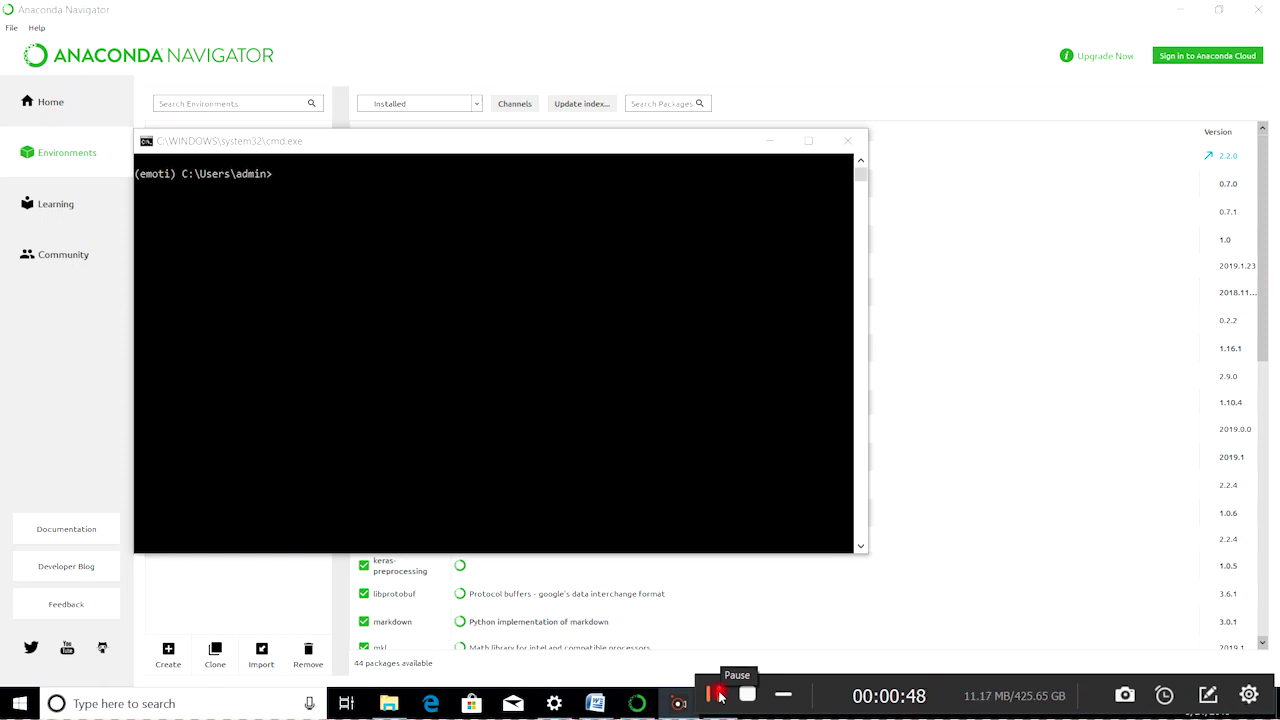
# - Start a cd command at the emoti prompt and bring up the project folder in File Explorer
pyautogui.click(277, 177)
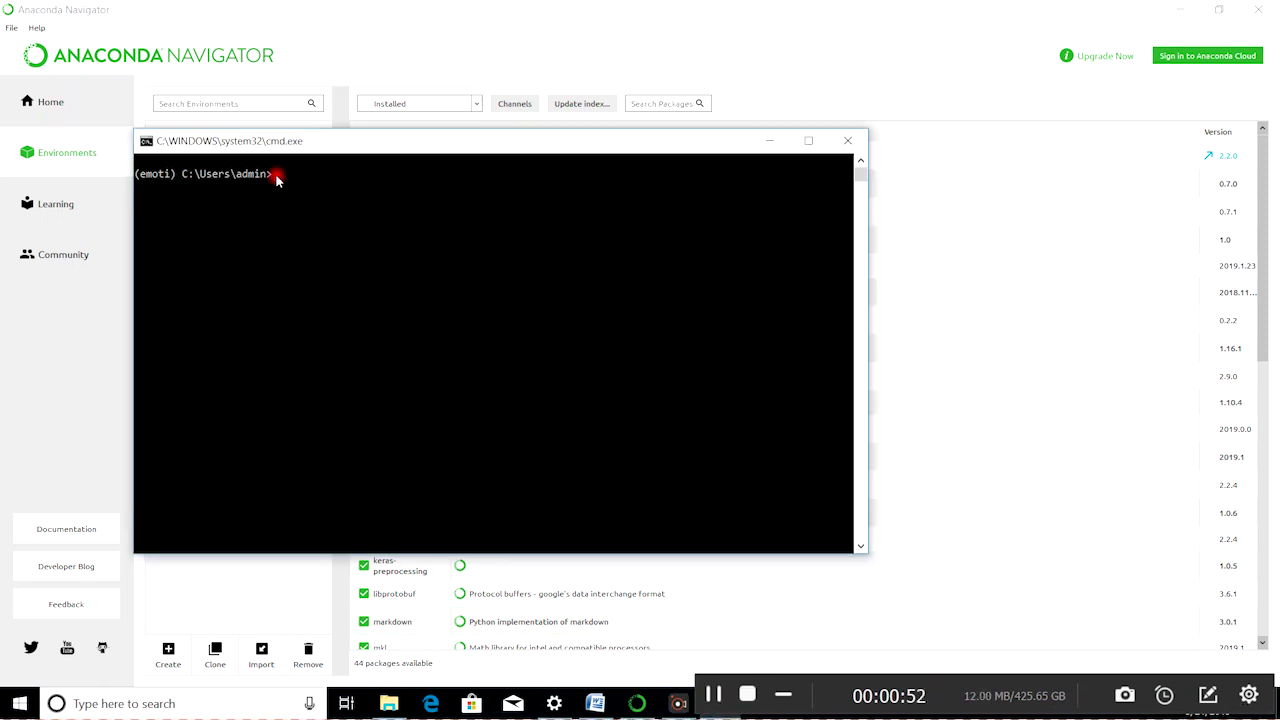
pyautogui.write('cd')
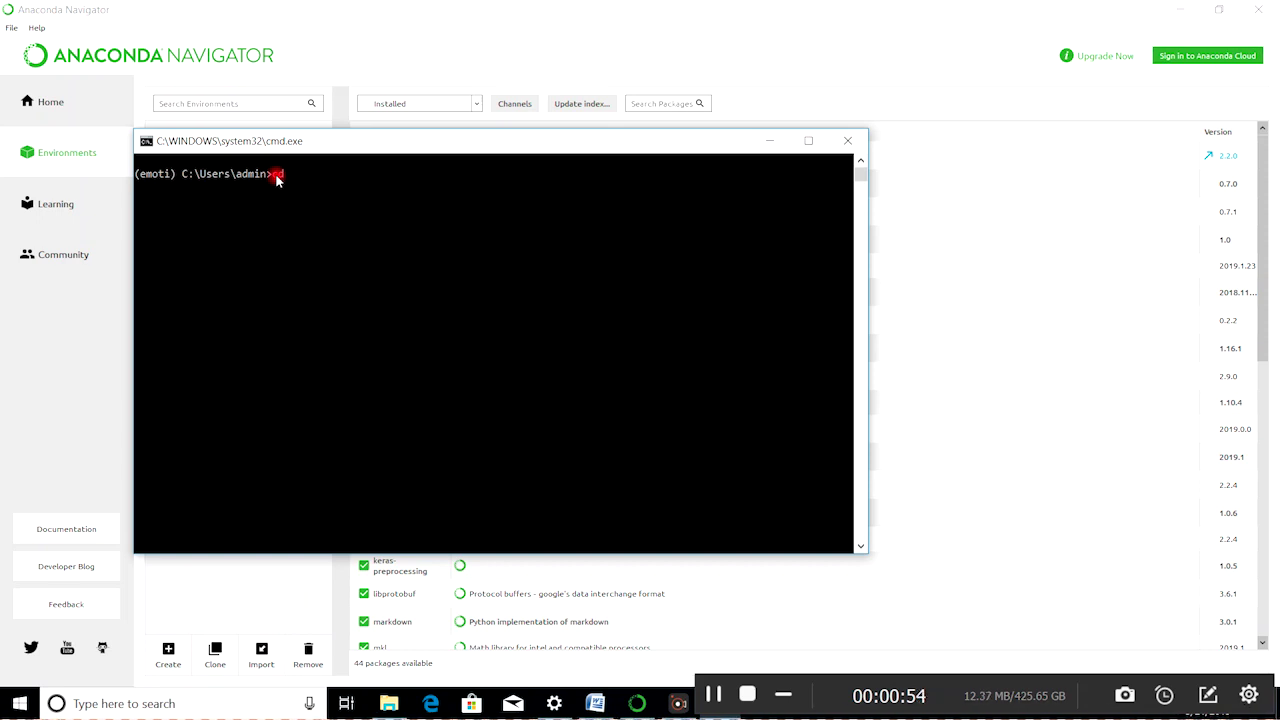
pyautogui.moveTo(713, 695); pyautogui.dragTo(741, 628)
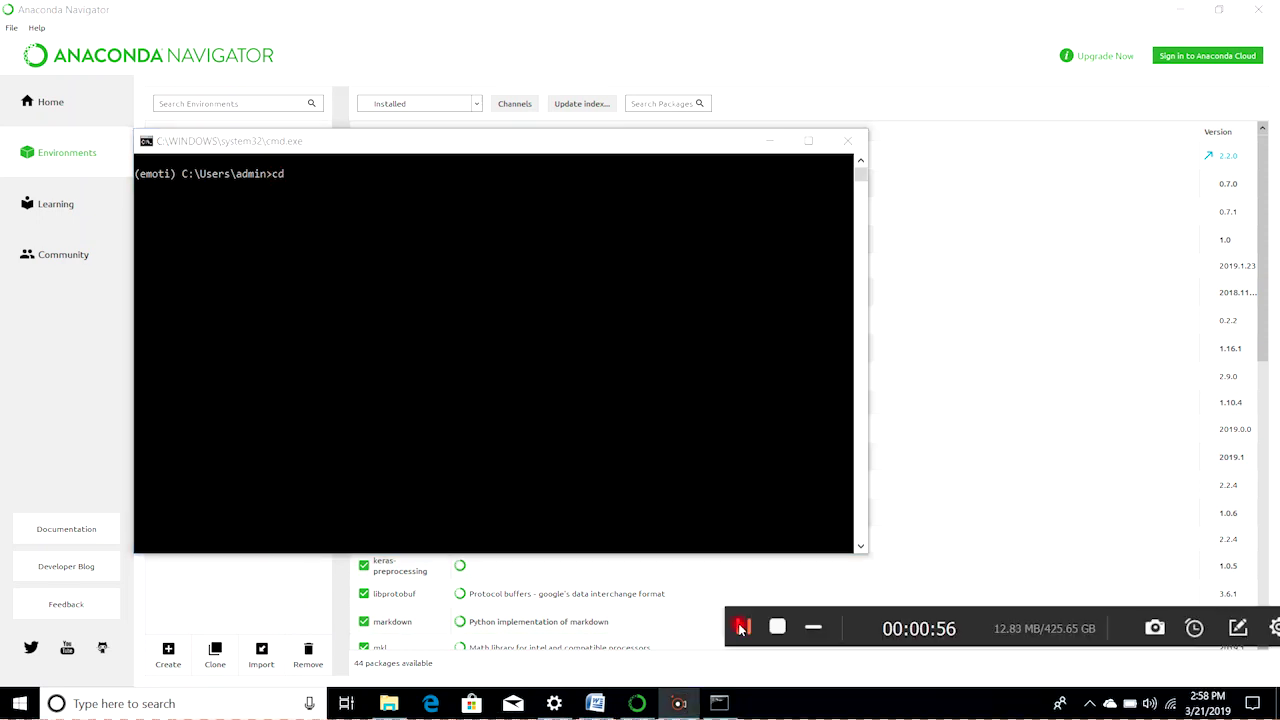
pyautogui.click(390, 703)
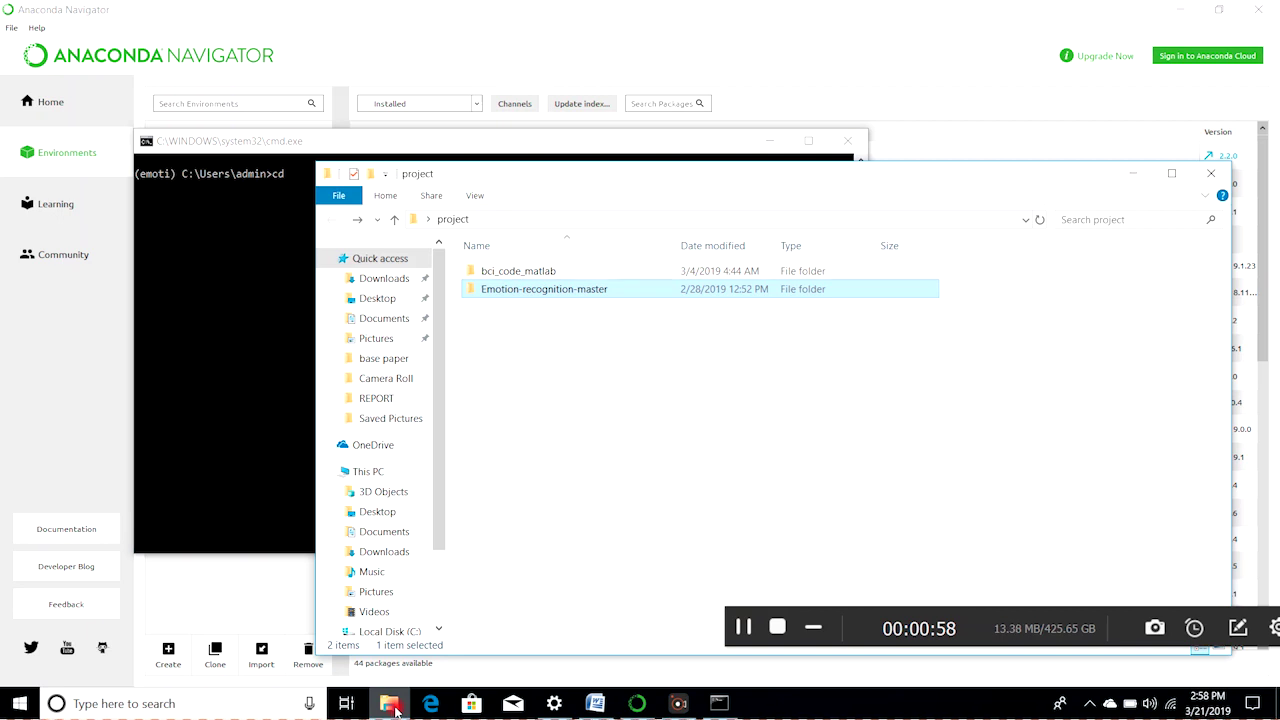
# - Open the nested Emotion-recognition-master folder and copy its full path from the address bar
pyautogui.doubleClick(597, 290)
pyautogui.doubleClick(606, 273)
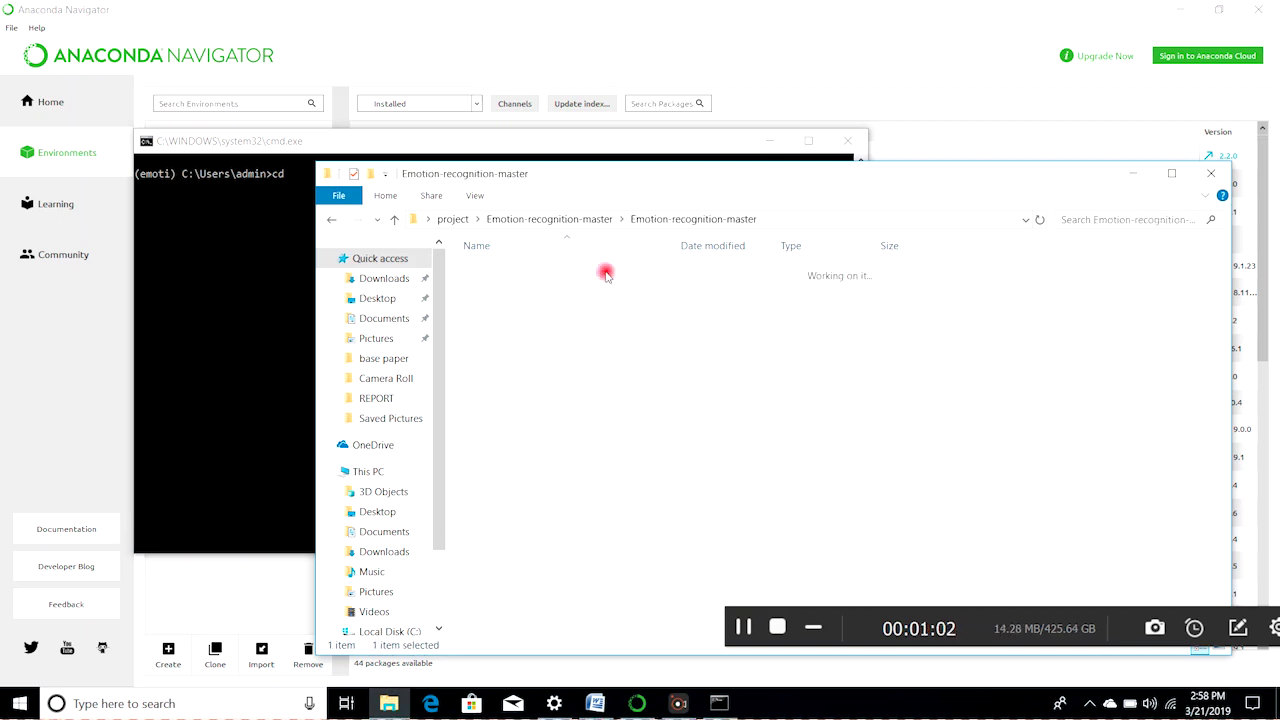
pyautogui.click(782, 218)
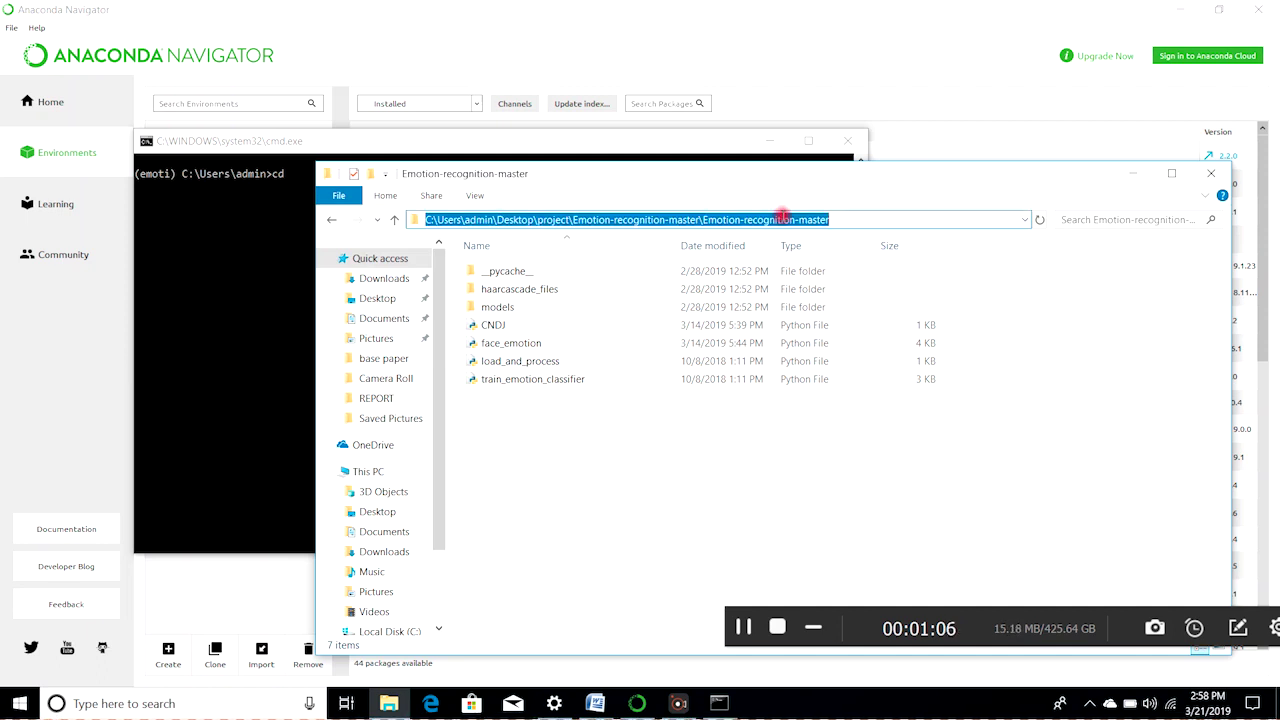
pyautogui.click(743, 630)
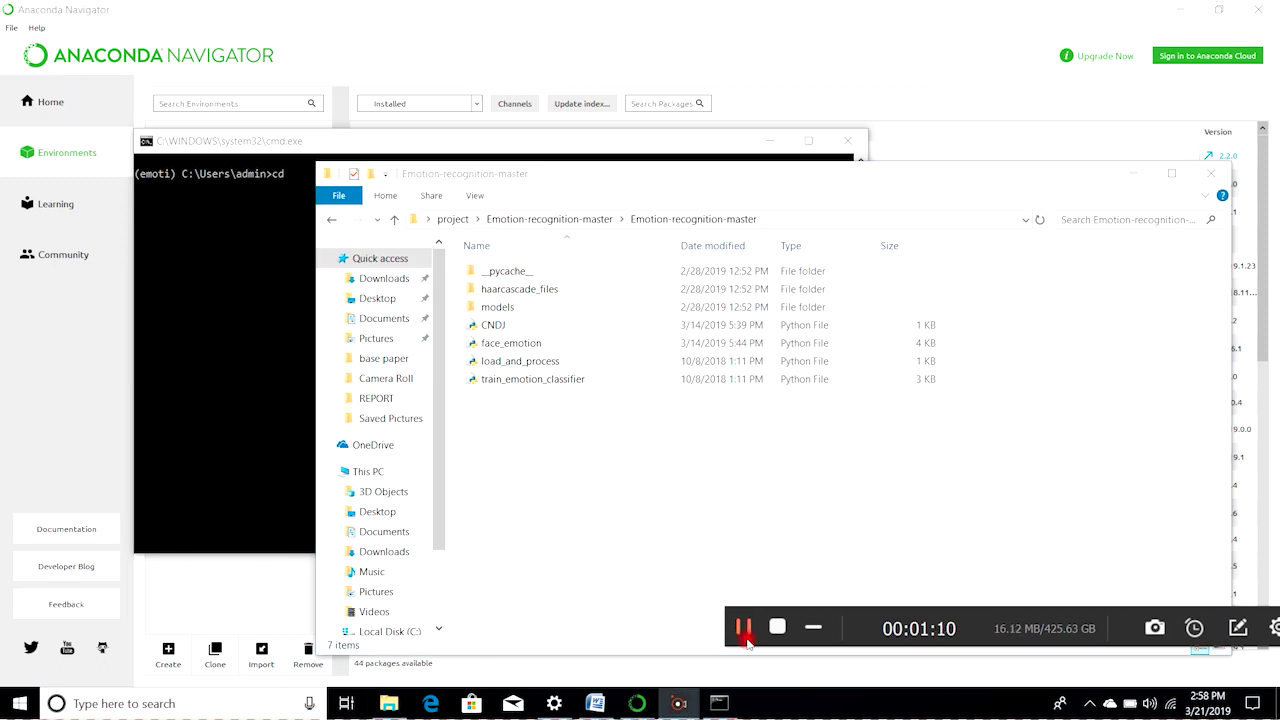
# - Paste the copied path after cd and change into the nested Emotion-recognition-master folder
pyautogui.click(293, 174)
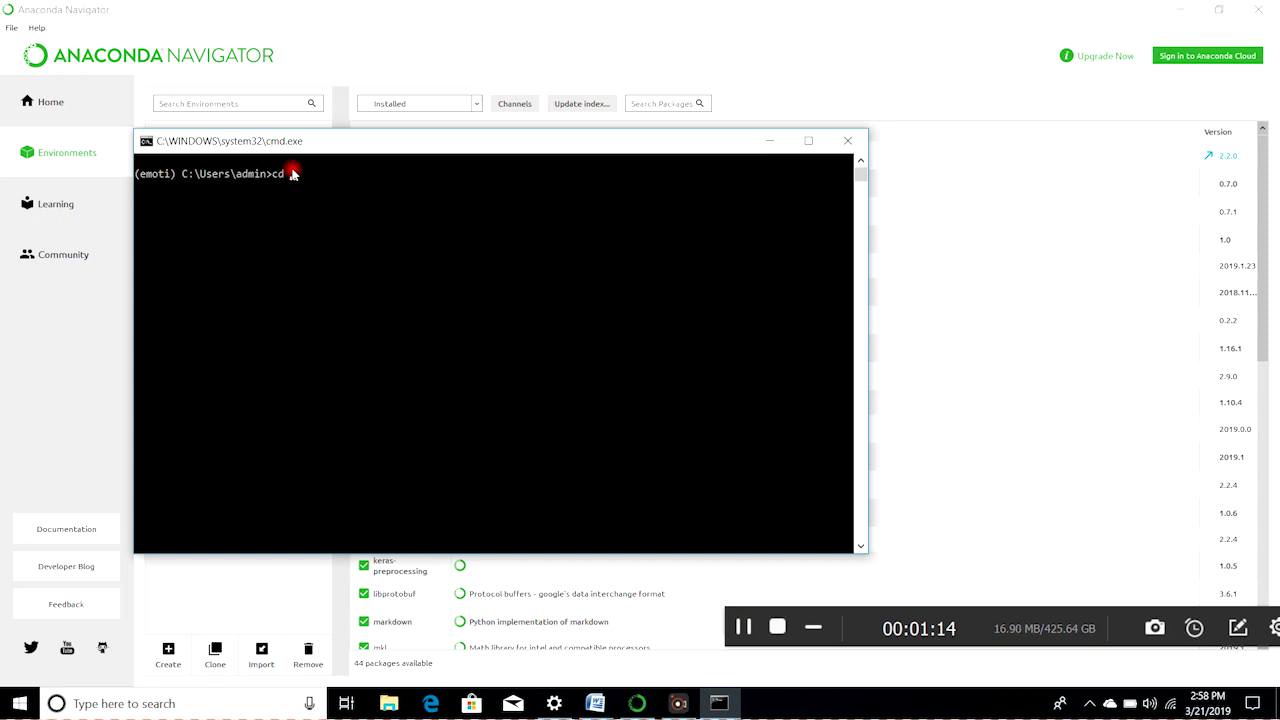
pyautogui.rightClick(293, 174)
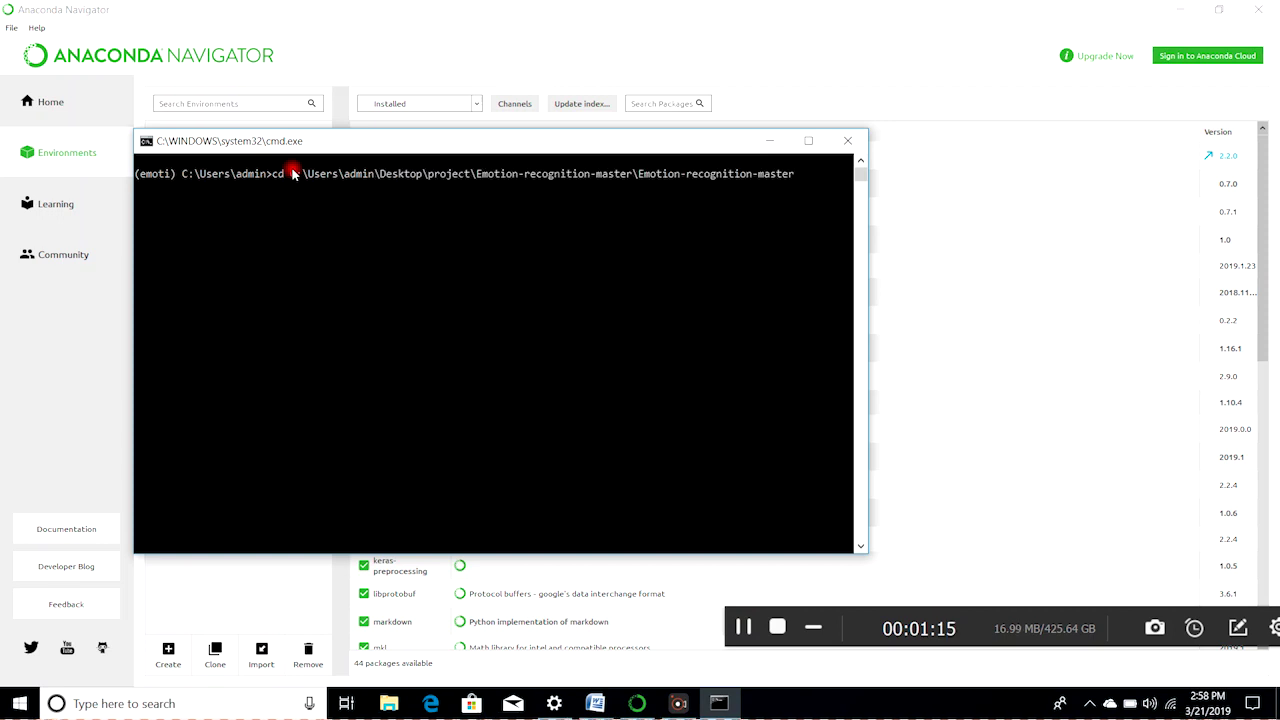
pyautogui.click(736, 625)
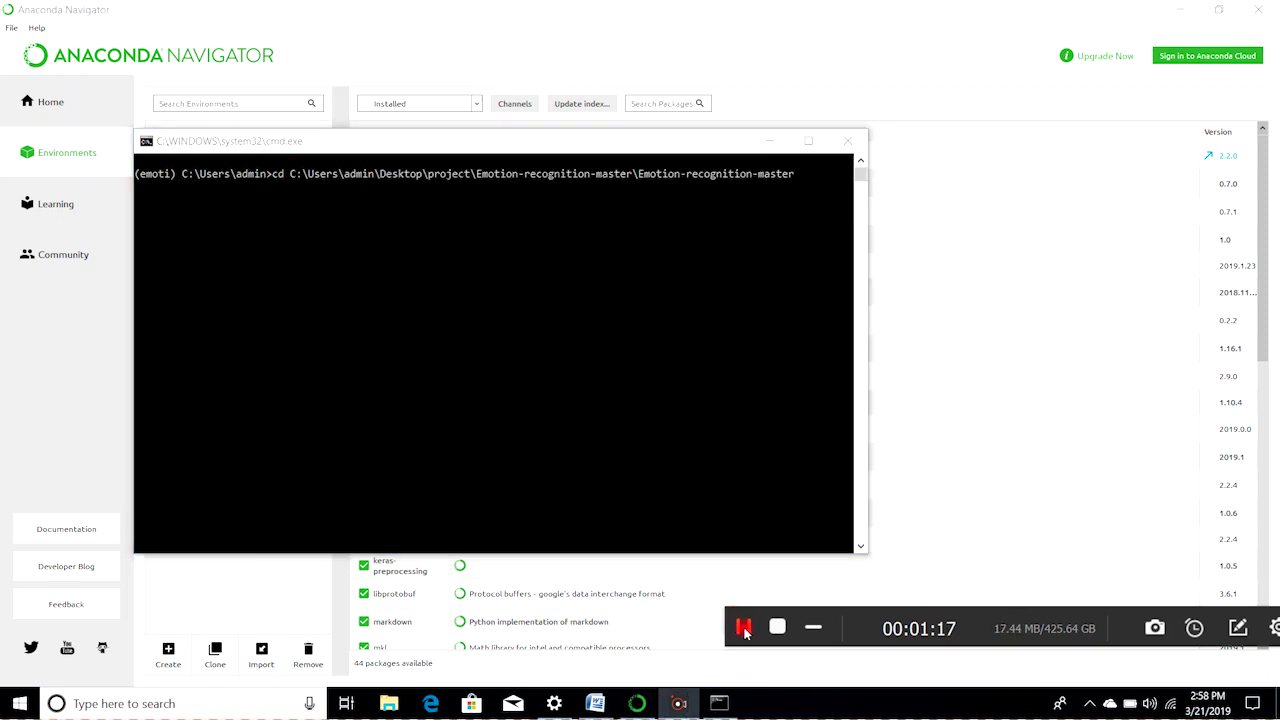
pyautogui.click(787, 175)
pyautogui.click(792, 176)
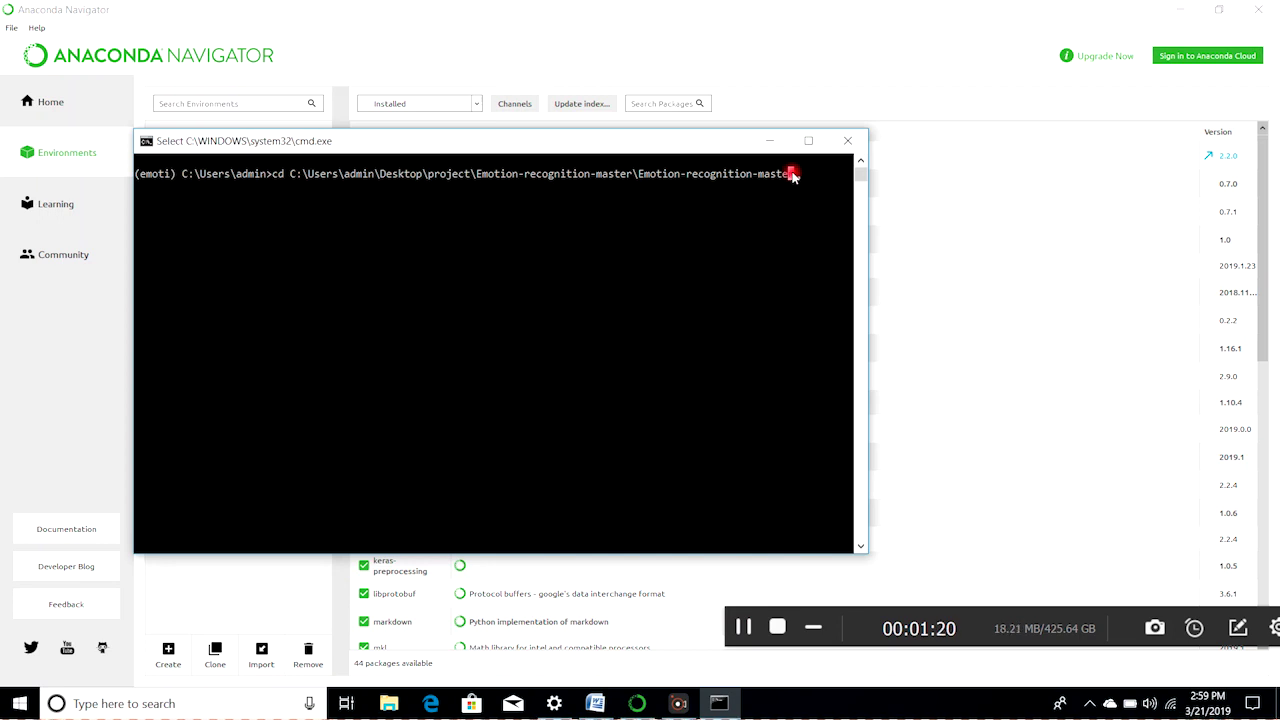
pyautogui.click(803, 177)
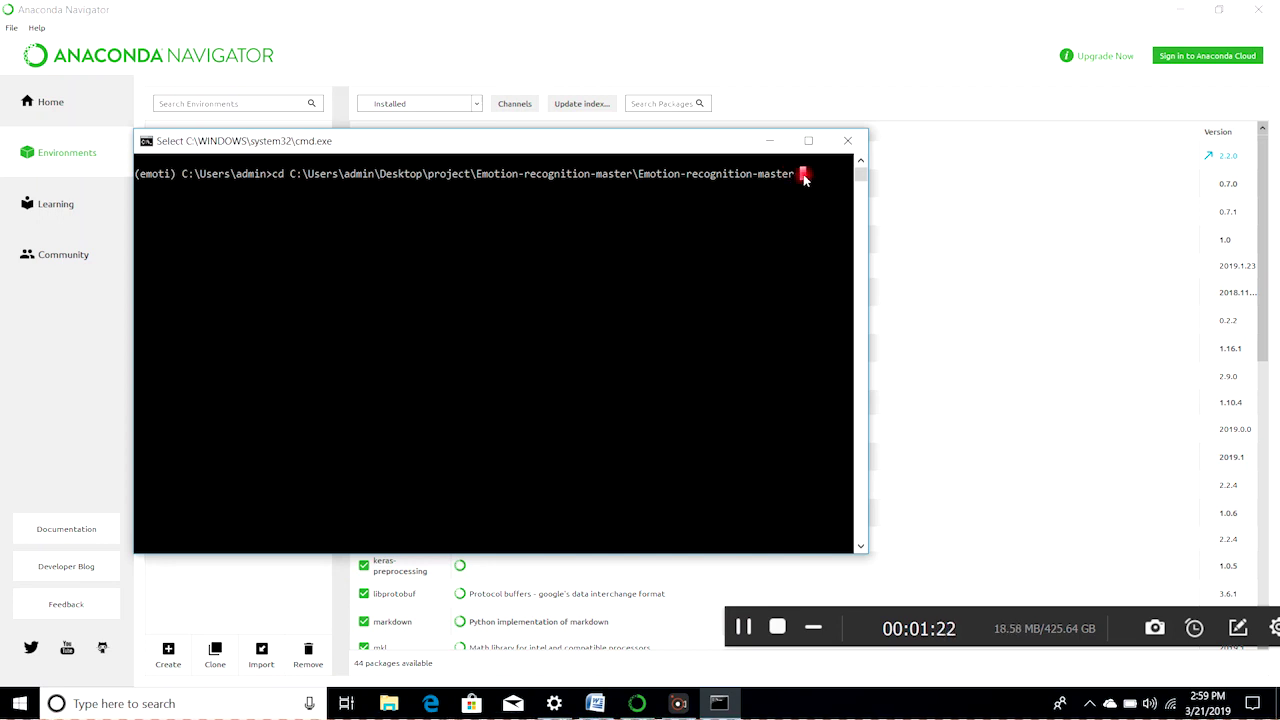
pyautogui.press('Escape')
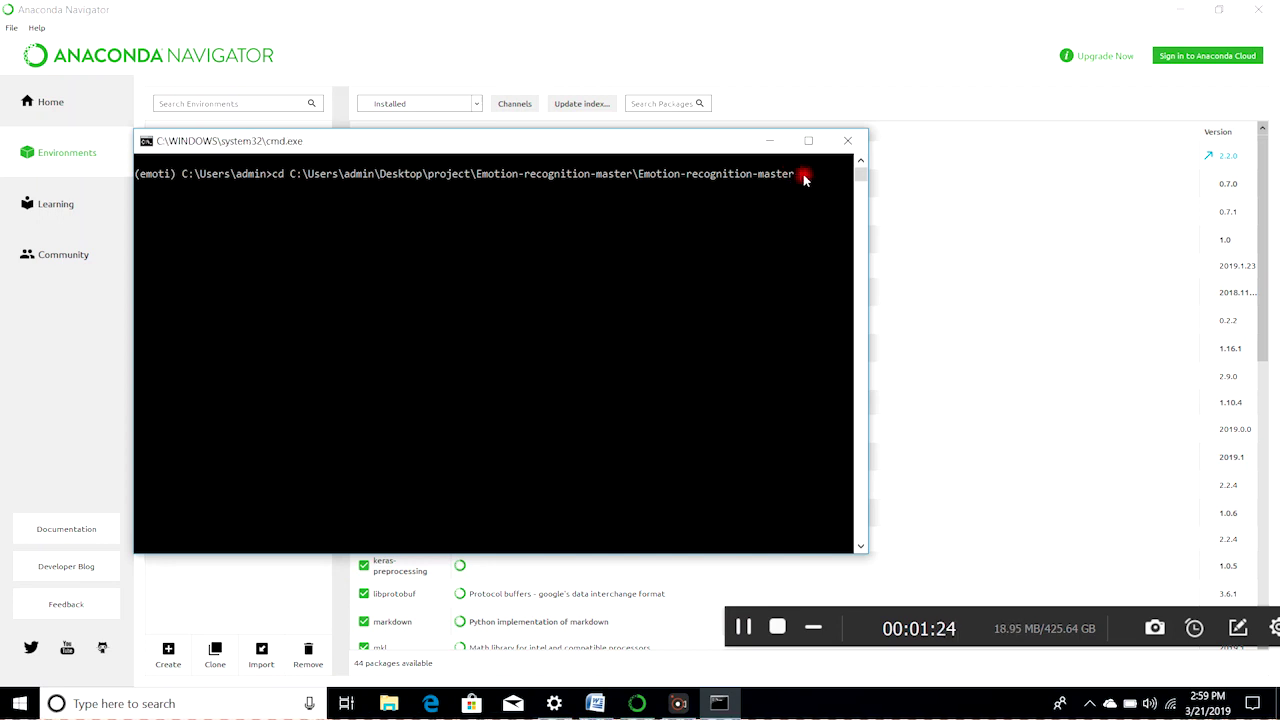
pyautogui.press('Return')
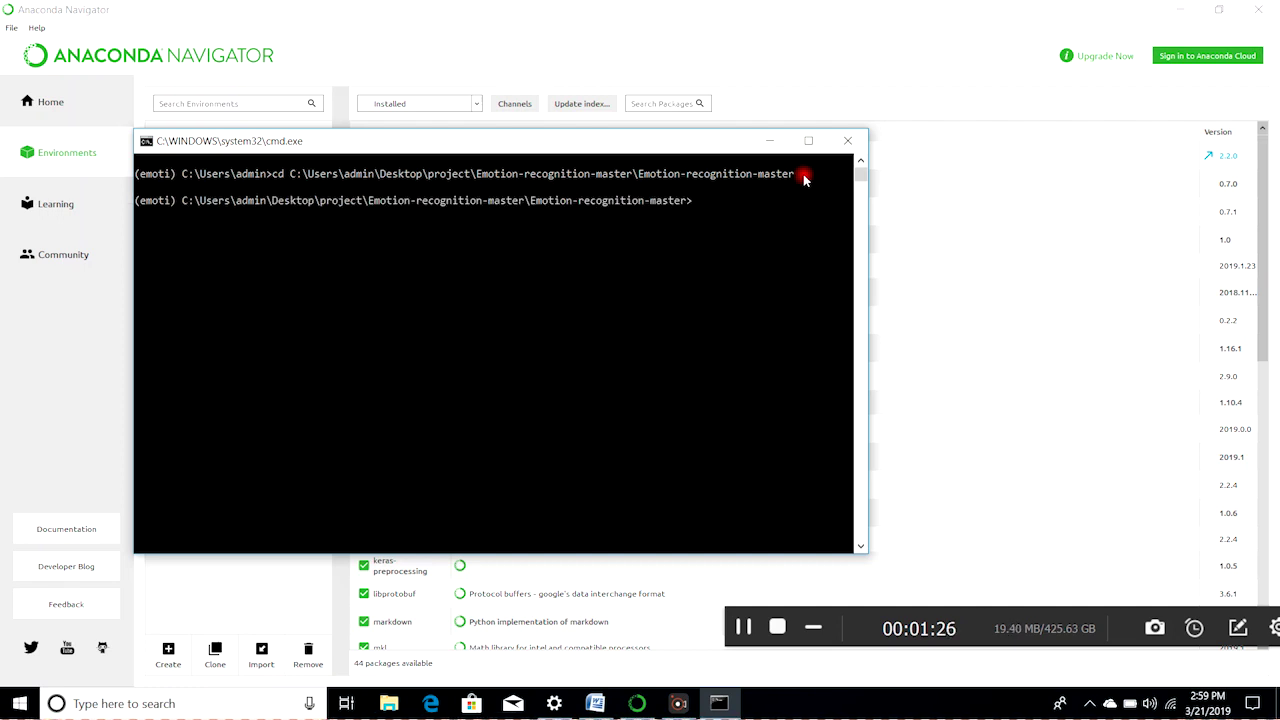
# - Run python __pycache__, which fails with a missing __main__ module error
pyautogui.write('pytho')
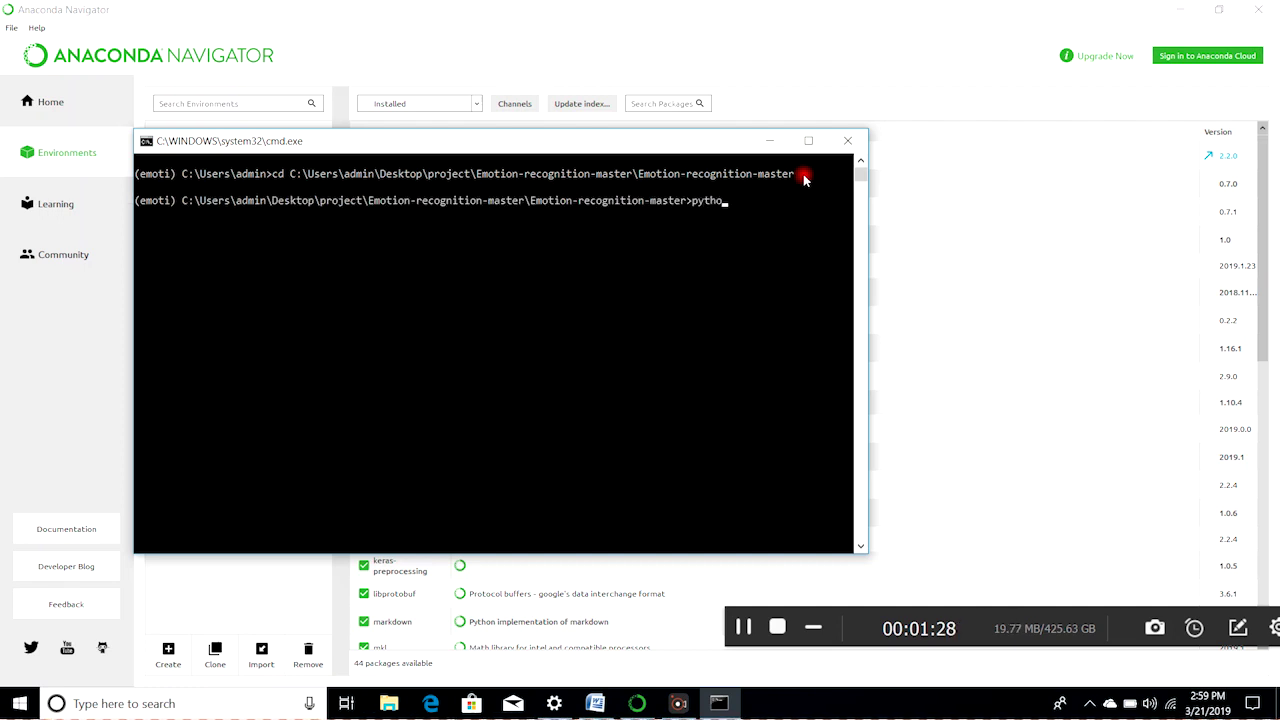
pyautogui.write('n')
pyautogui.press('Tab')
pyautogui.press('Return')
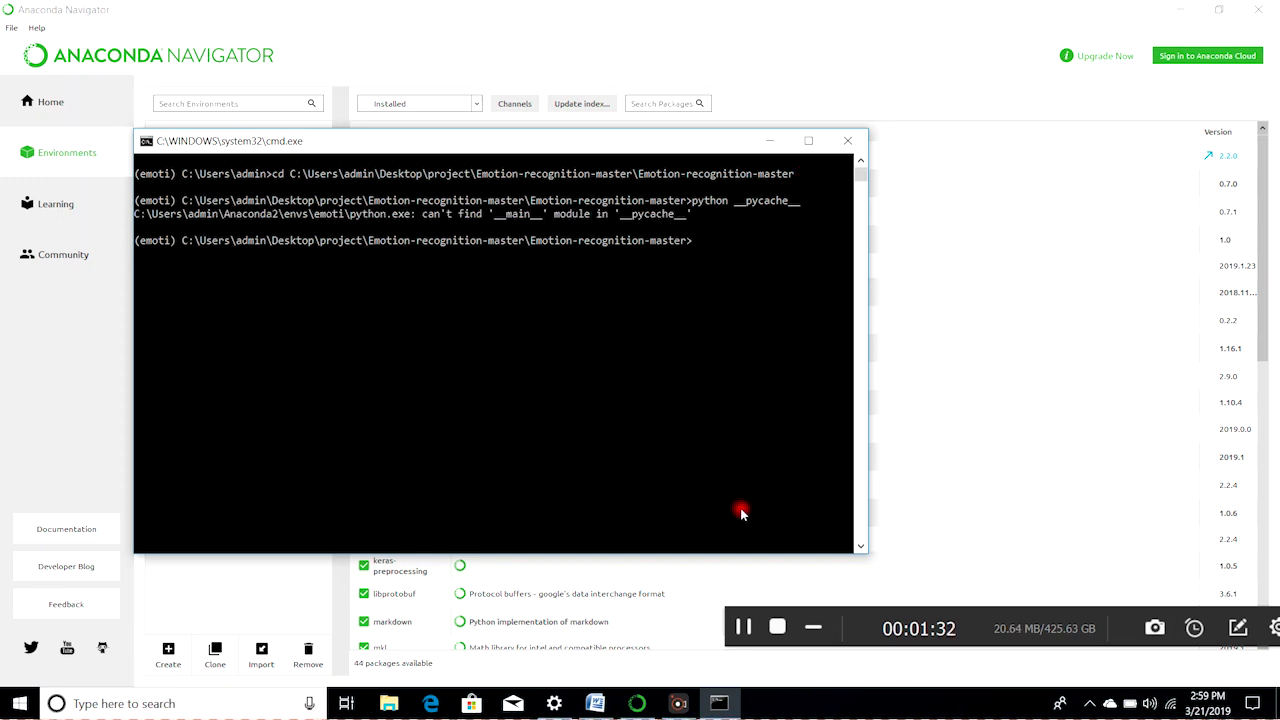
# - Run face_emotion.py and watch the webcam window label neutral then happy, then move to MATLAB
pyautogui.click(743, 627)
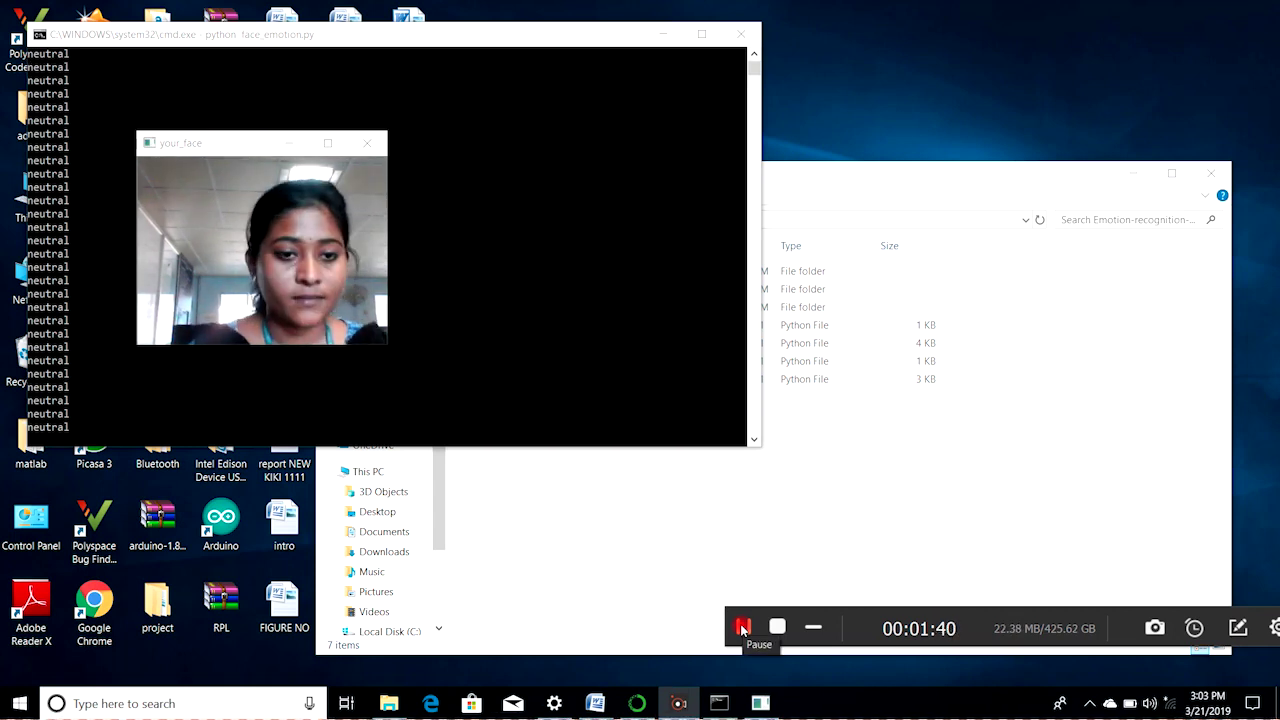
pyautogui.click(743, 627)
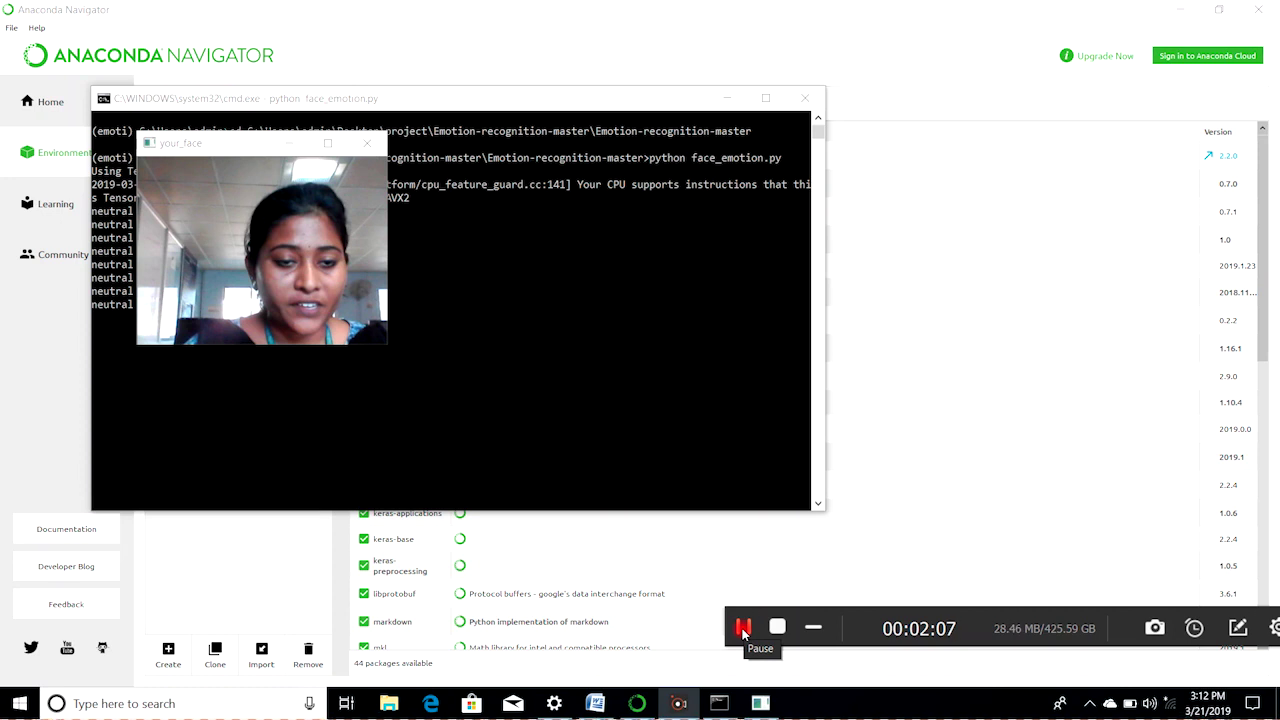
pyautogui.click(743, 630)
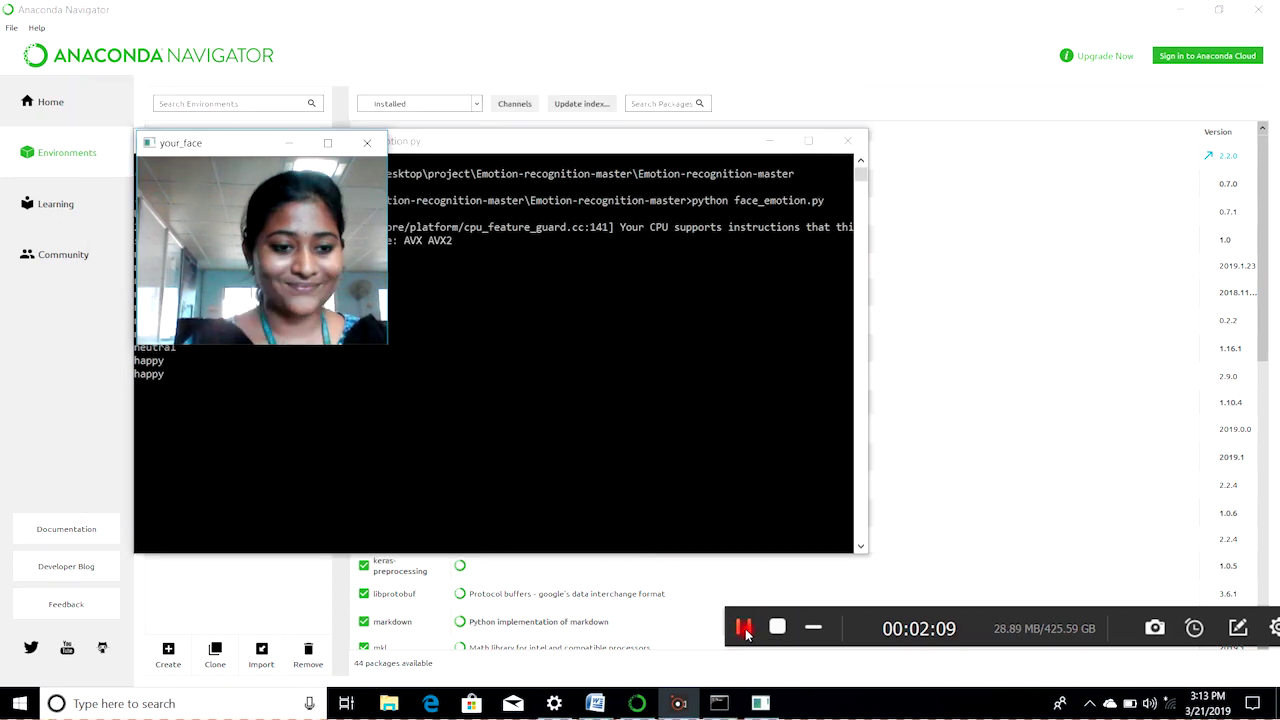
pyautogui.click(745, 630)
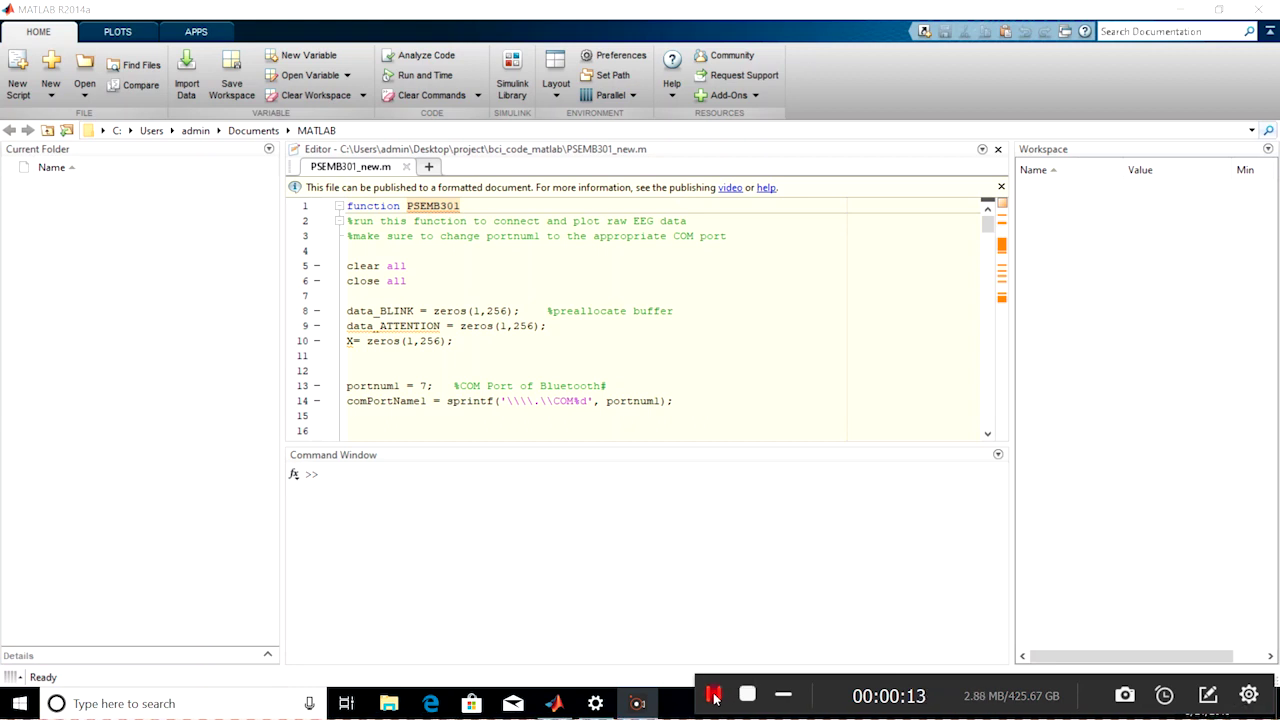
pyautogui.click(595, 703)
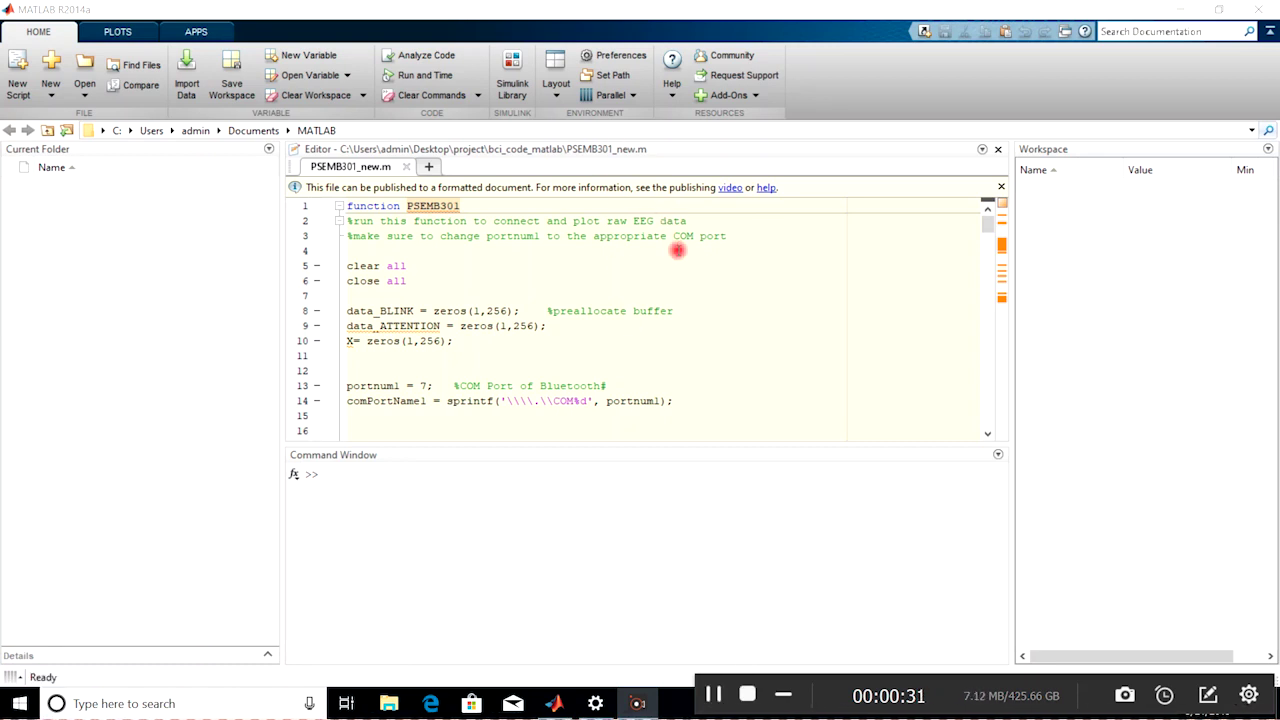
pyautogui.doubleClick(714, 308)
# - Run PSEMB301_new, changing the current folder to bci_code_matlab when prompted
pyautogui.click(744, 299)
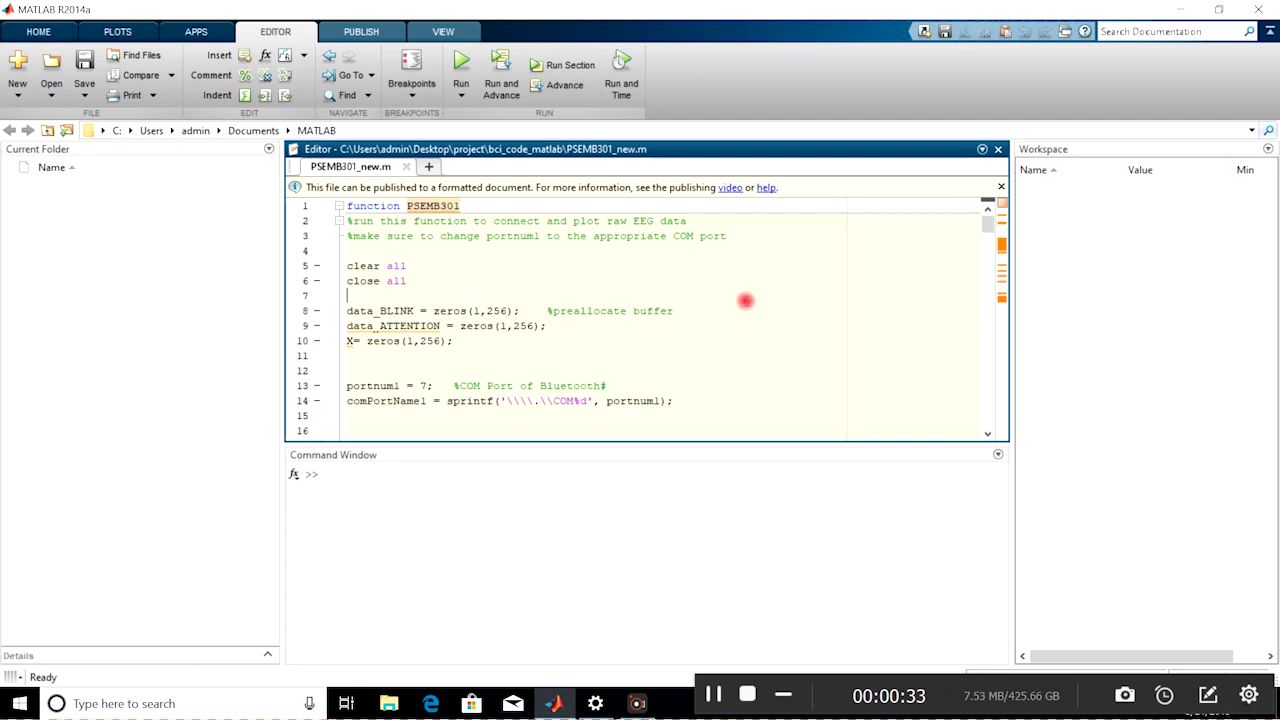
pyautogui.click(460, 60)
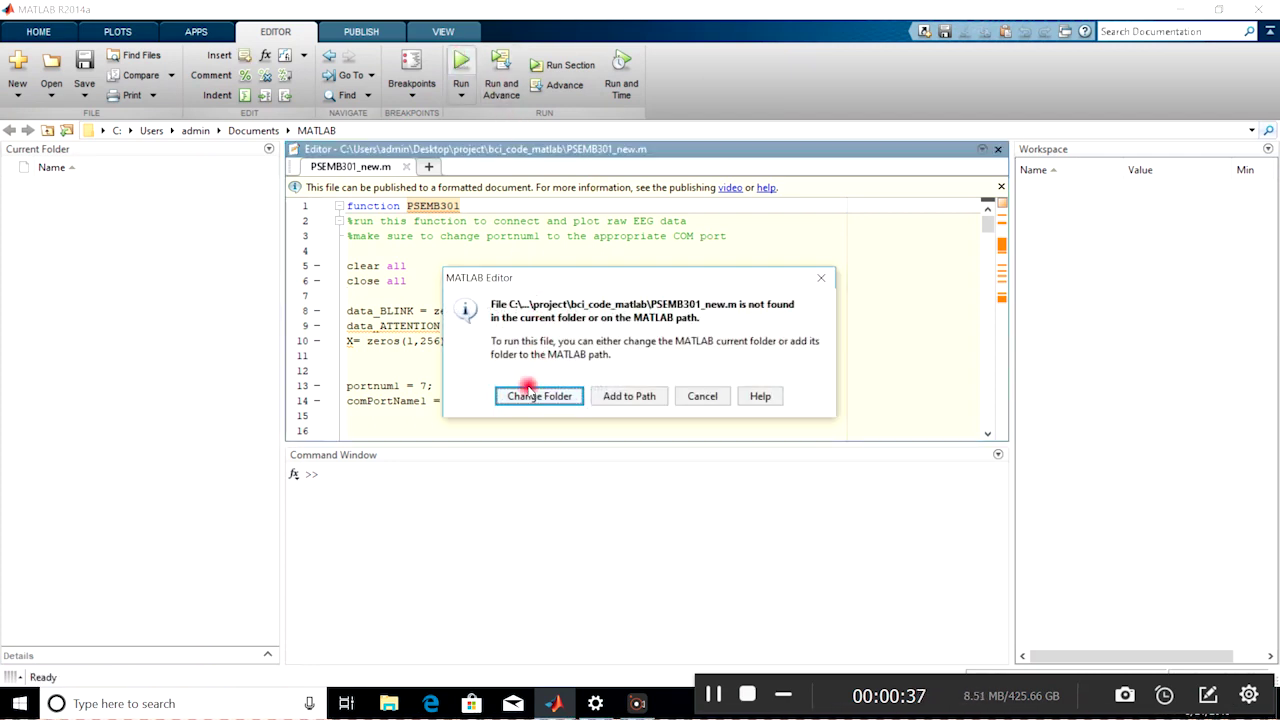
pyautogui.click(529, 392)
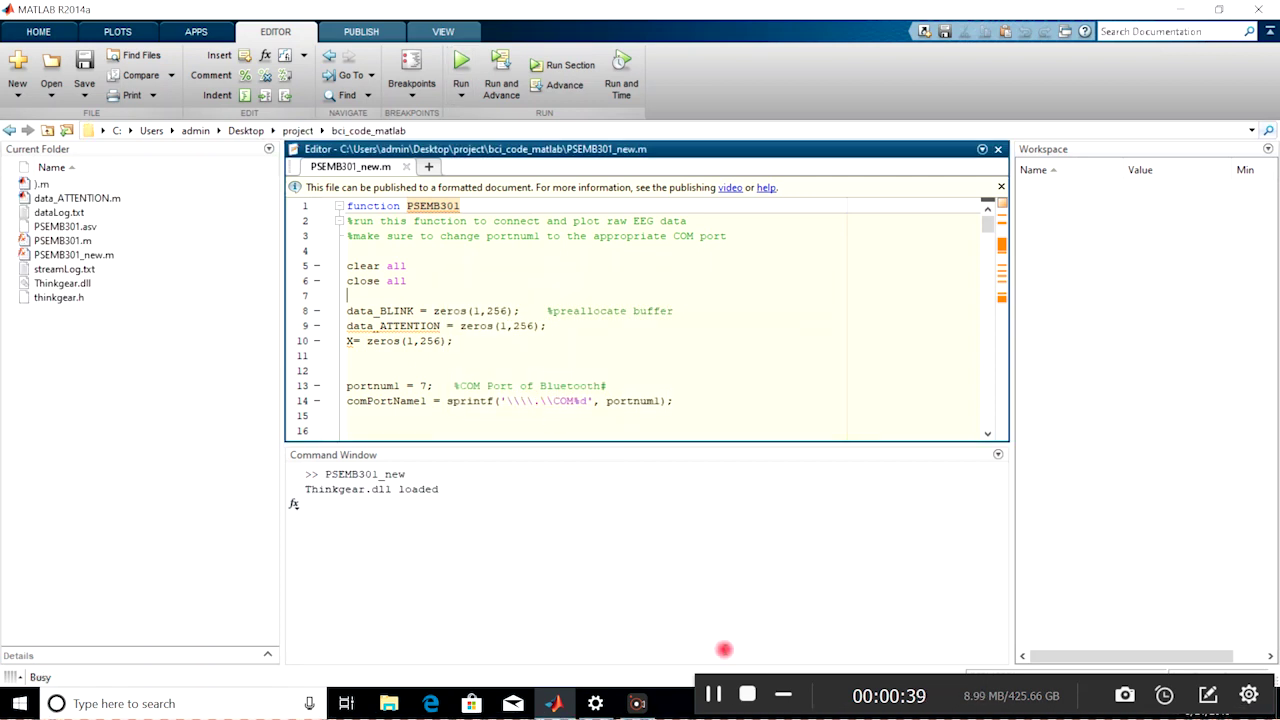